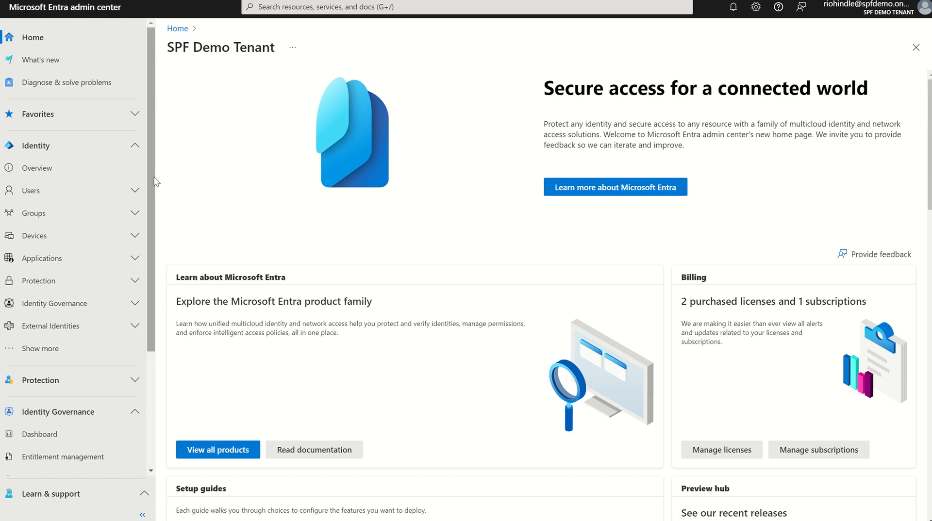
Open the Custom Access Package (Public Preview) from entitlement management's access packages and examine its properties and My Access portal link
{"action": "left_click_drag", "start_coordinate": [155, 182], "coordinate": [148, 292]}
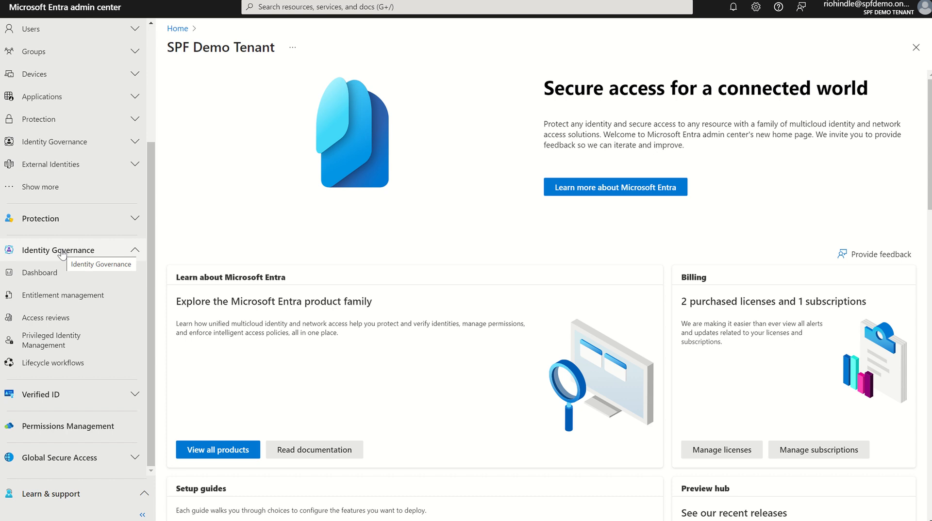
{"action": "left_click", "coordinate": [58, 297]}
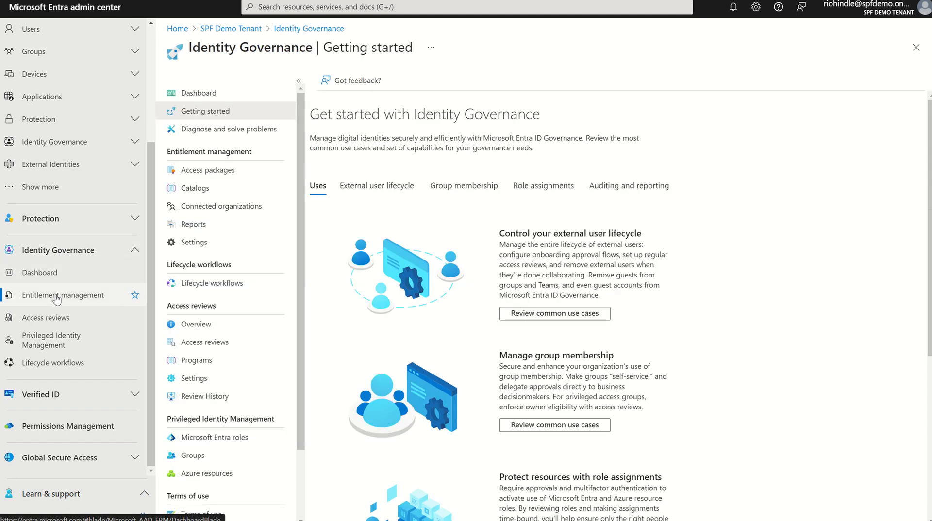
{"action": "left_click", "coordinate": [204, 174]}
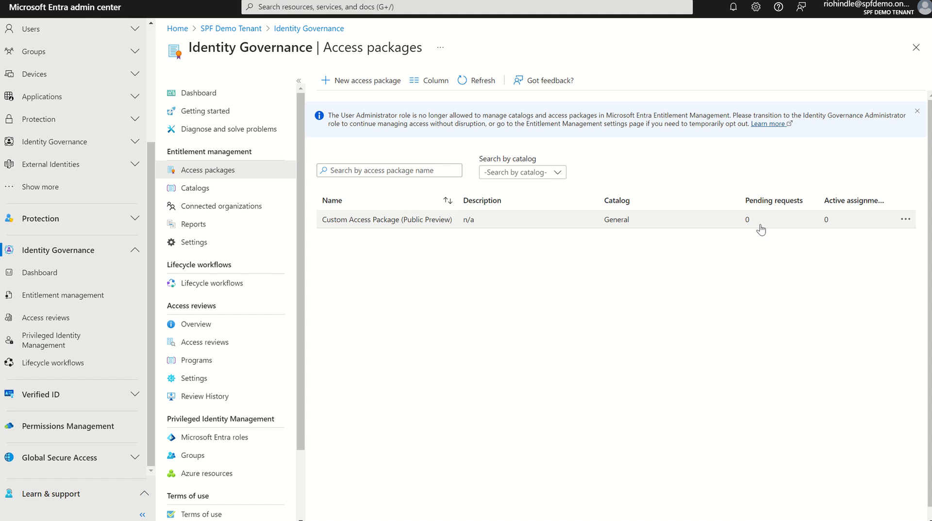
{"action": "left_click", "coordinate": [425, 225]}
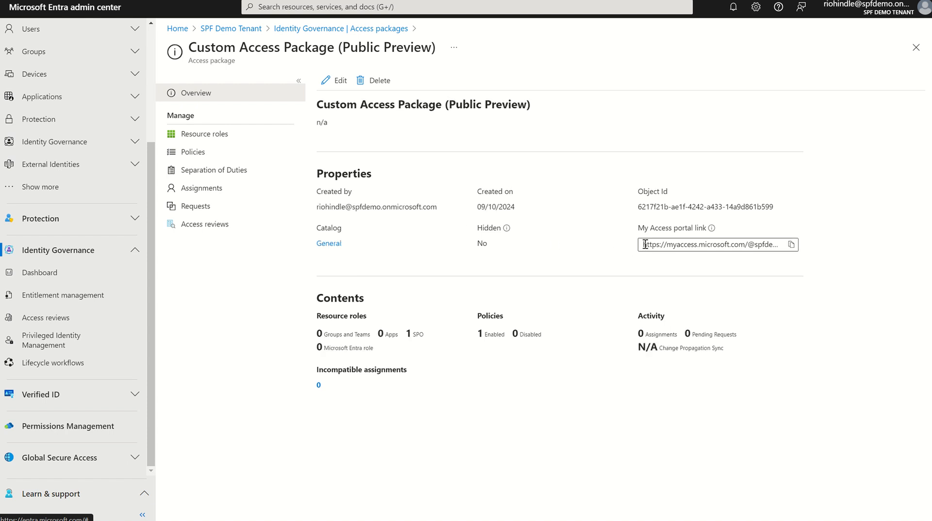
{"action": "left_click_drag", "start_coordinate": [644, 244], "coordinate": [787, 246]}
{"action": "left_click", "coordinate": [756, 273]}
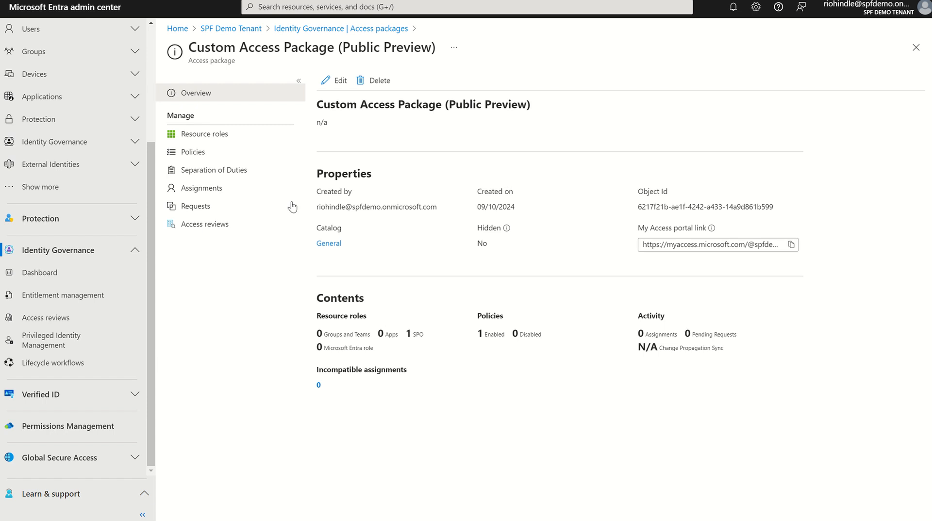
Review the access package's resource roles and the Initial Policy's details, including its first approval stage settings
{"action": "left_click", "coordinate": [228, 142]}
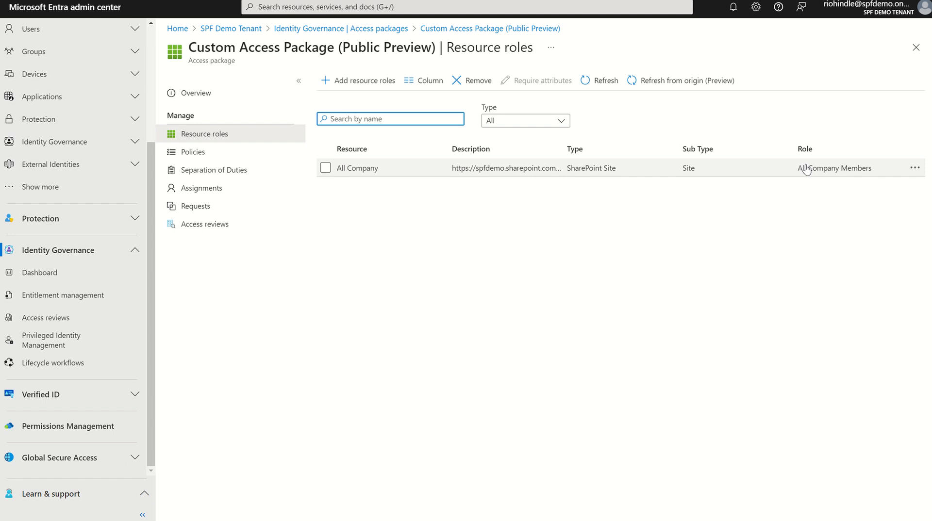
{"action": "left_click", "coordinate": [222, 156]}
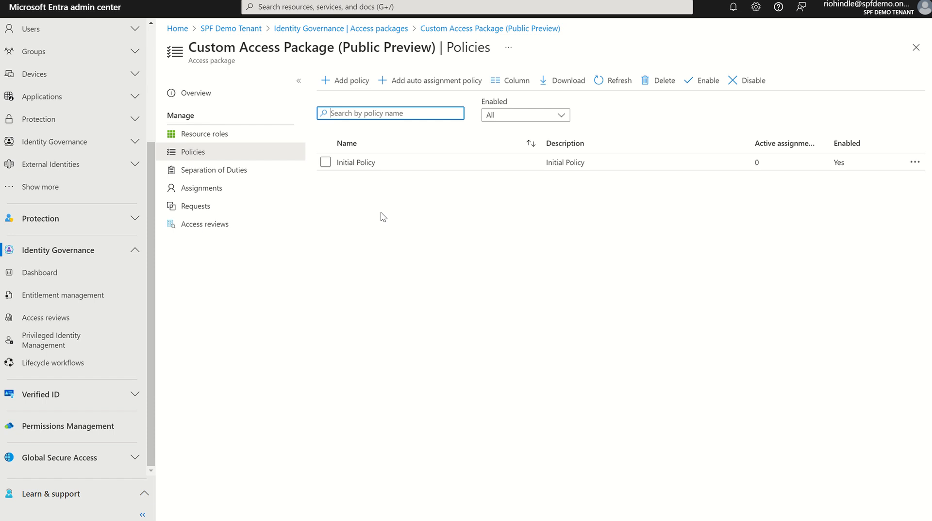
{"action": "left_click", "coordinate": [360, 173]}
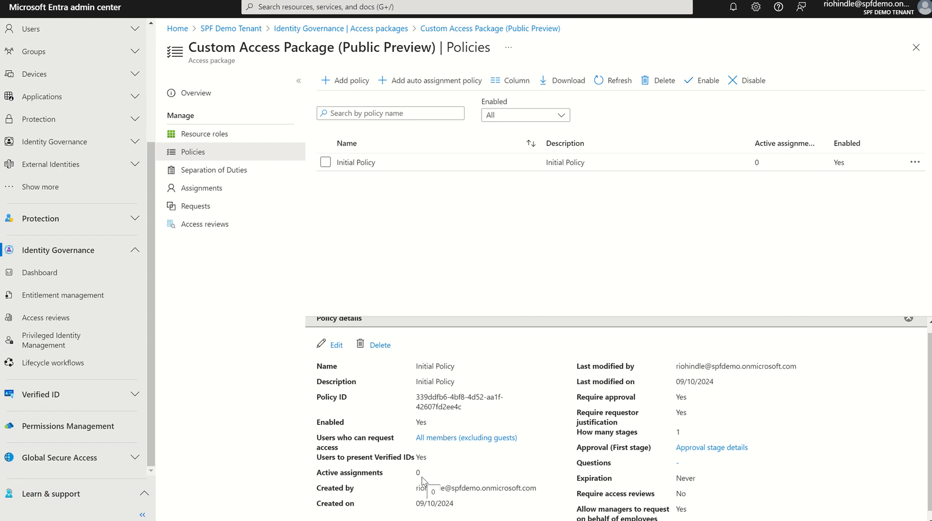
{"action": "left_click", "coordinate": [707, 448]}
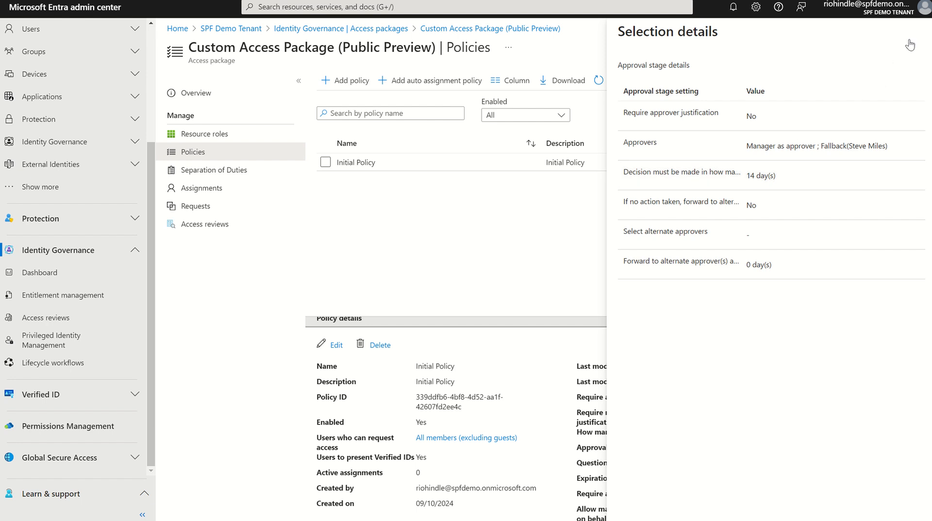
{"action": "left_click", "coordinate": [915, 32]}
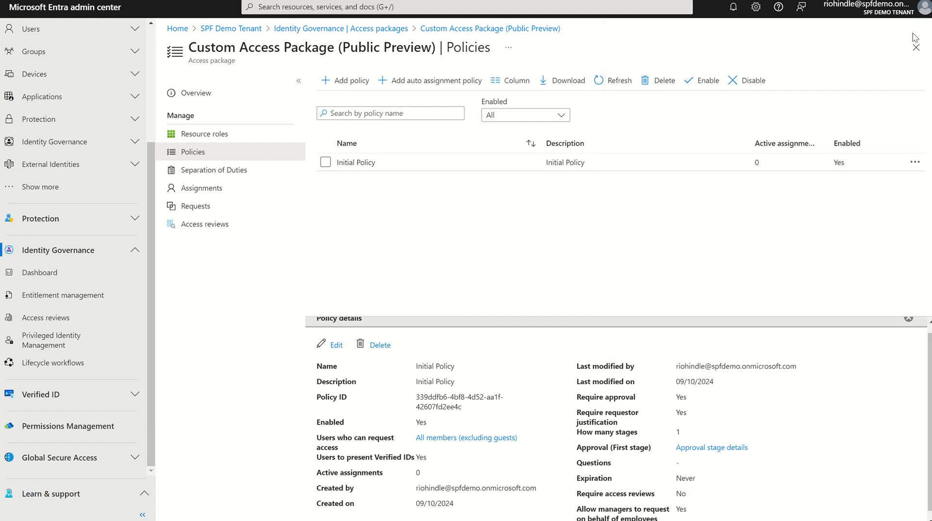
Open the Initial Policy for editing and examine its request settings: eligible requestors, approval stages, first approver options and manager requests on behalf of employees
{"action": "left_click", "coordinate": [335, 345]}
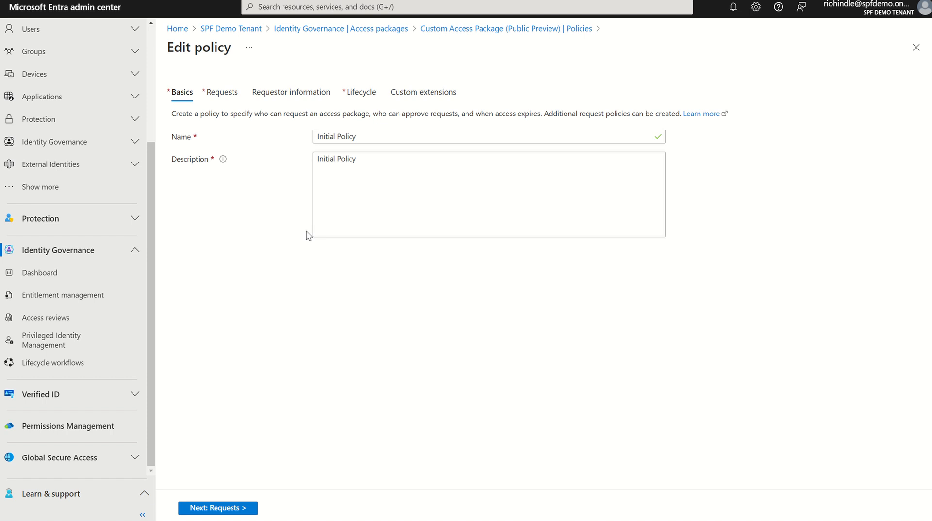
{"action": "left_click", "coordinate": [222, 95]}
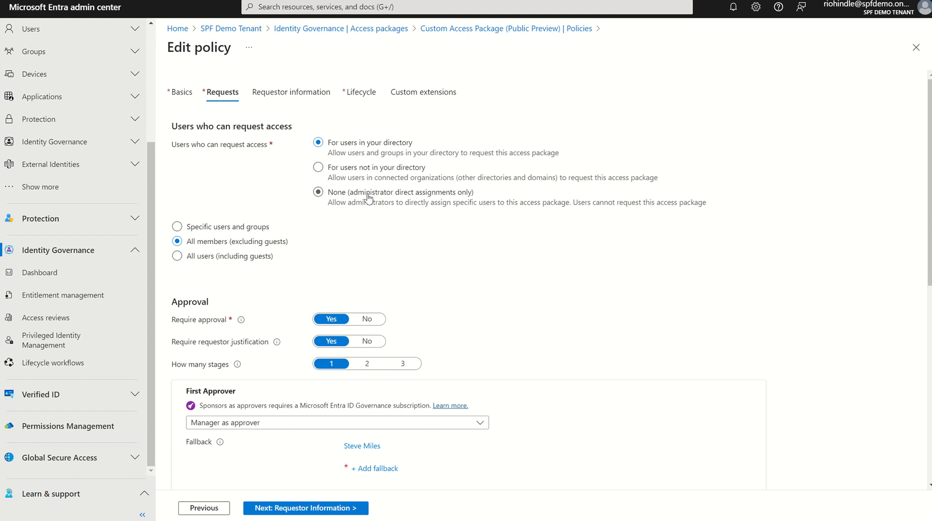
{"action": "scroll", "coordinate": [342, 247], "scroll_direction": "down", "scroll_amount": 1}
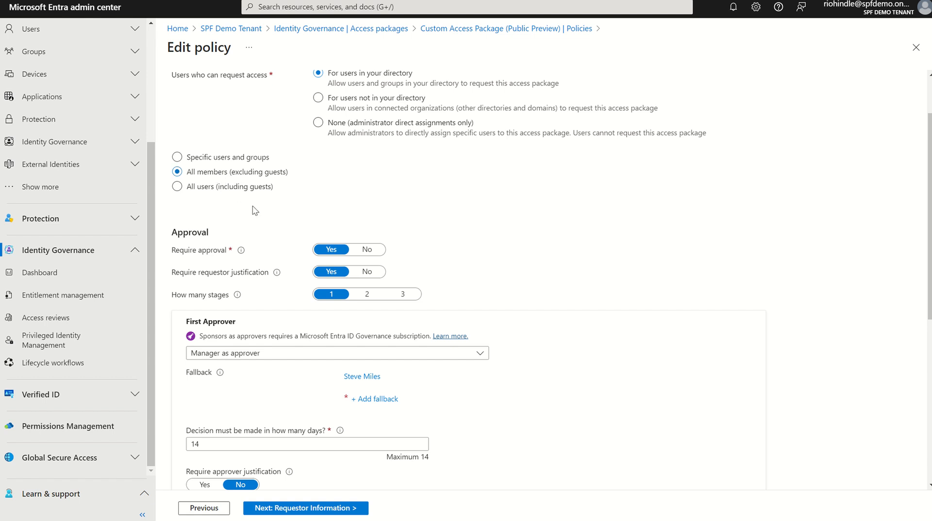
{"action": "scroll", "coordinate": [253, 206], "scroll_direction": "down", "scroll_amount": 2}
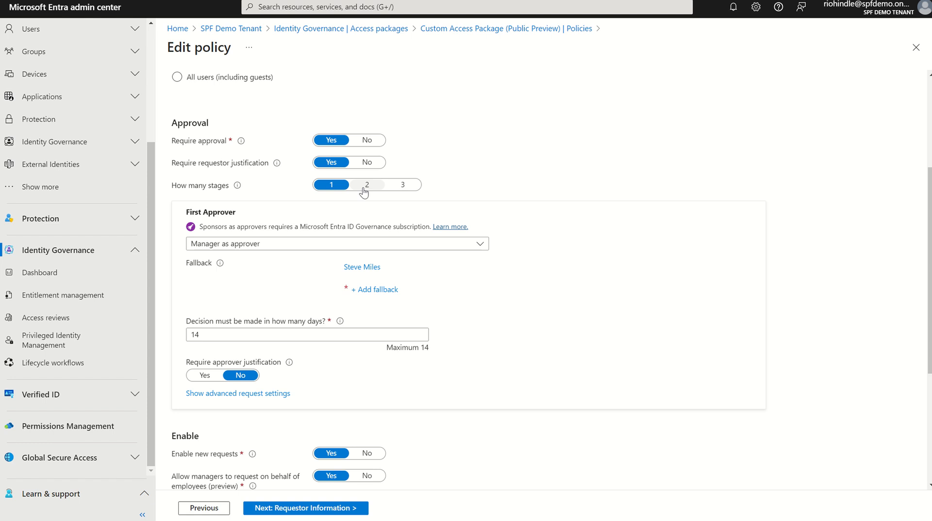
{"action": "scroll", "coordinate": [280, 277], "scroll_direction": "down", "scroll_amount": 1}
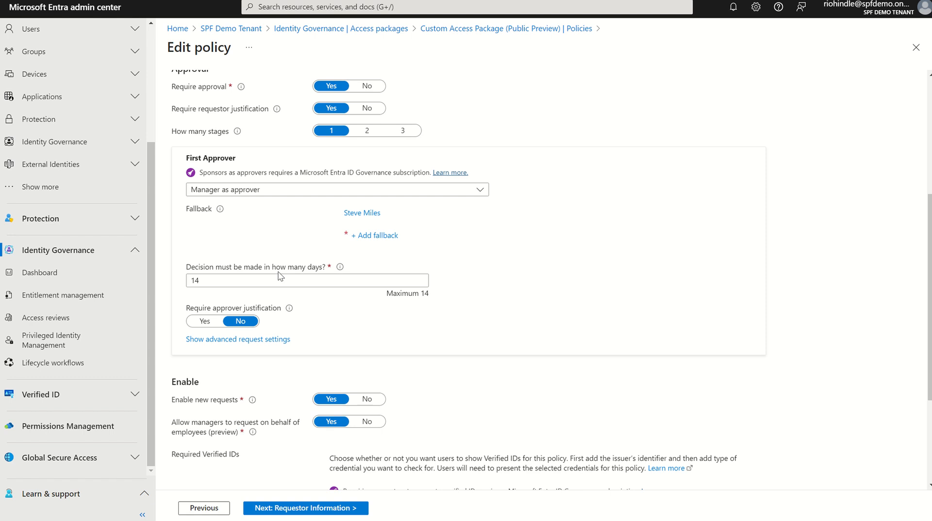
{"action": "left_click", "coordinate": [233, 190]}
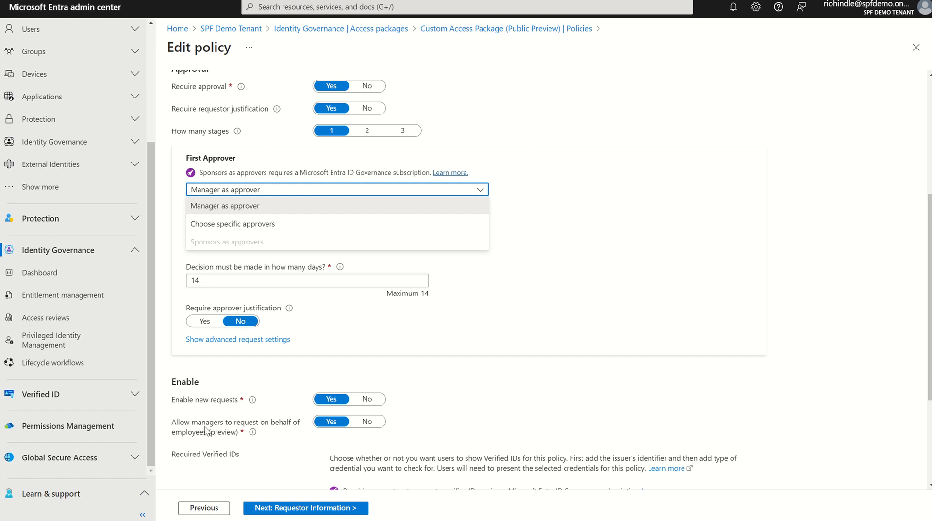
{"action": "mouse_move", "coordinate": [250, 434]}
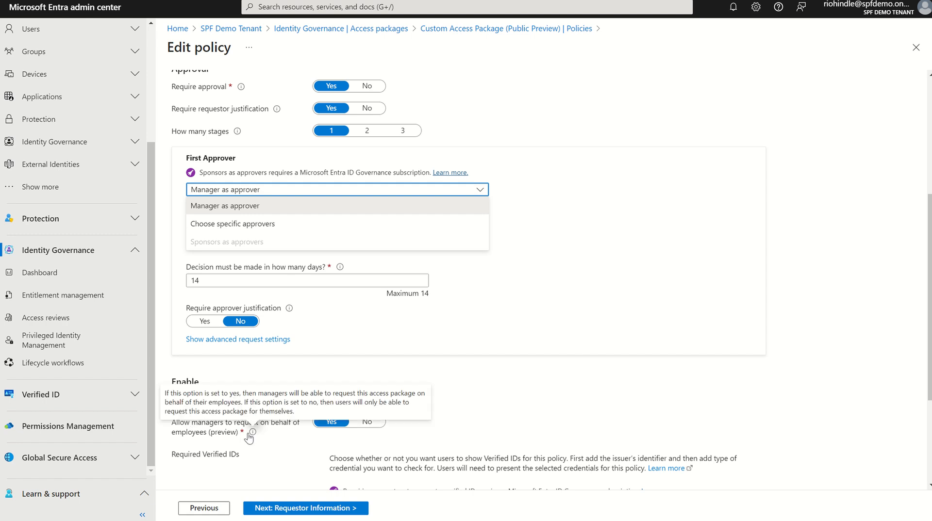
{"action": "left_click", "coordinate": [219, 209]}
{"action": "mouse_move", "coordinate": [219, 212]}
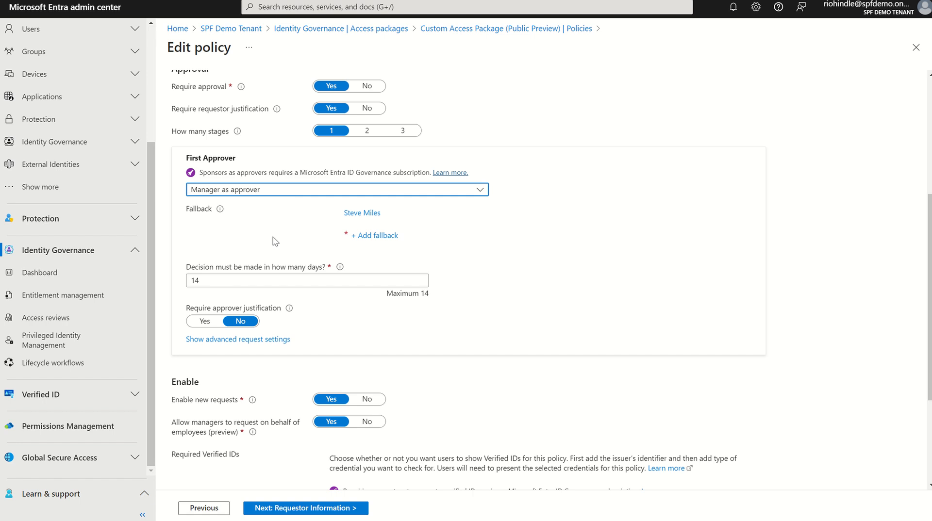
{"action": "scroll", "coordinate": [266, 357], "scroll_direction": "down", "scroll_amount": 2}
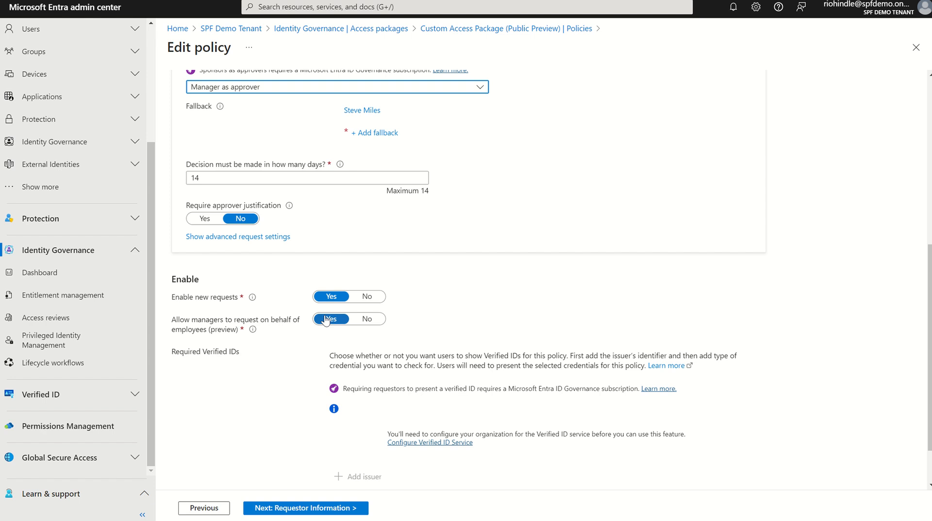
{"action": "scroll", "coordinate": [309, 229], "scroll_direction": "up", "scroll_amount": 7}
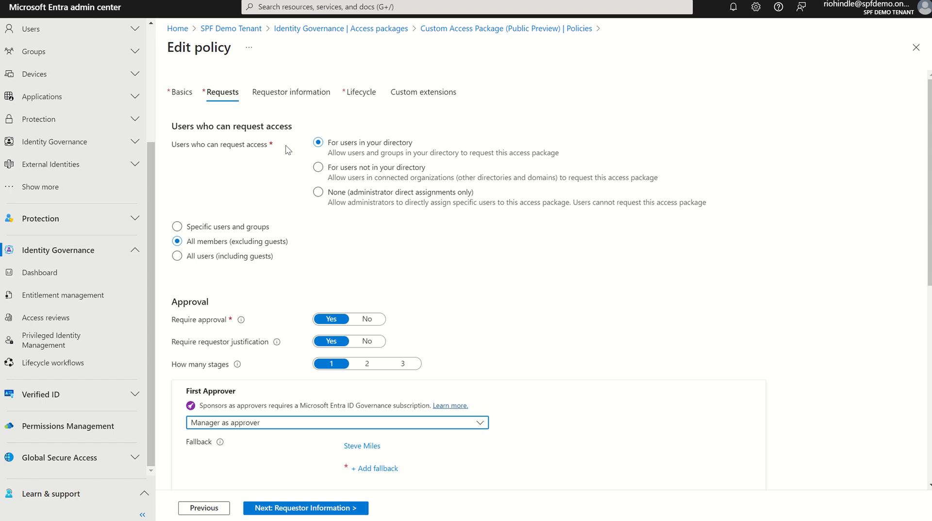
Review the Initial Policy's requestor information, lifecycle and custom extensions settings
{"action": "left_click", "coordinate": [289, 102]}
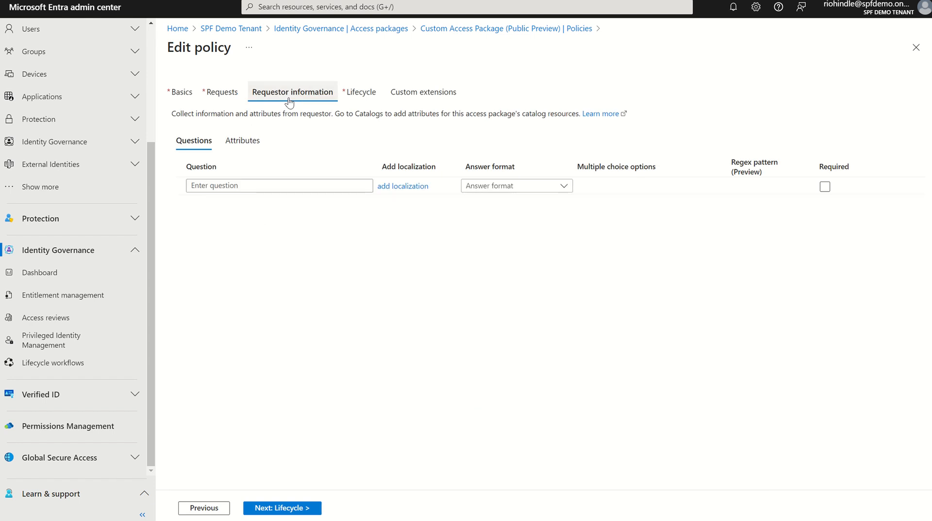
{"action": "left_click", "coordinate": [362, 103]}
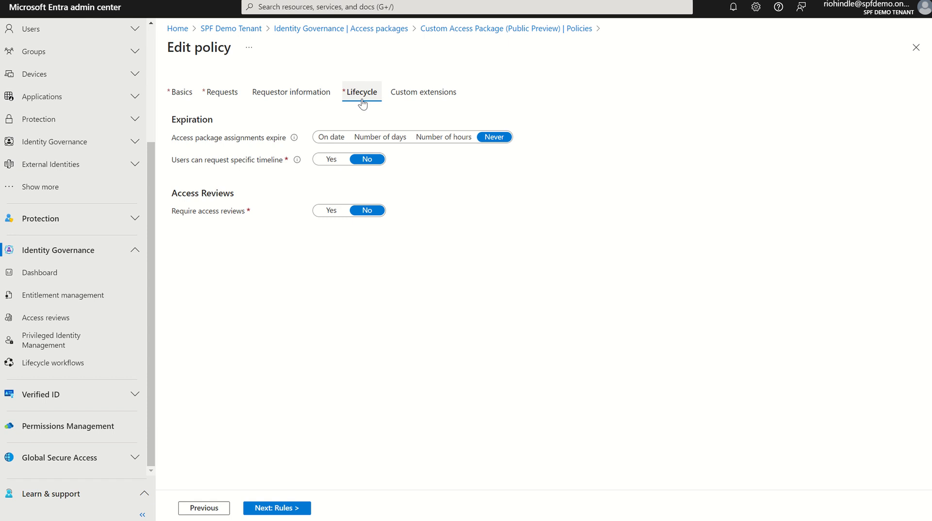
{"action": "left_click", "coordinate": [402, 93]}
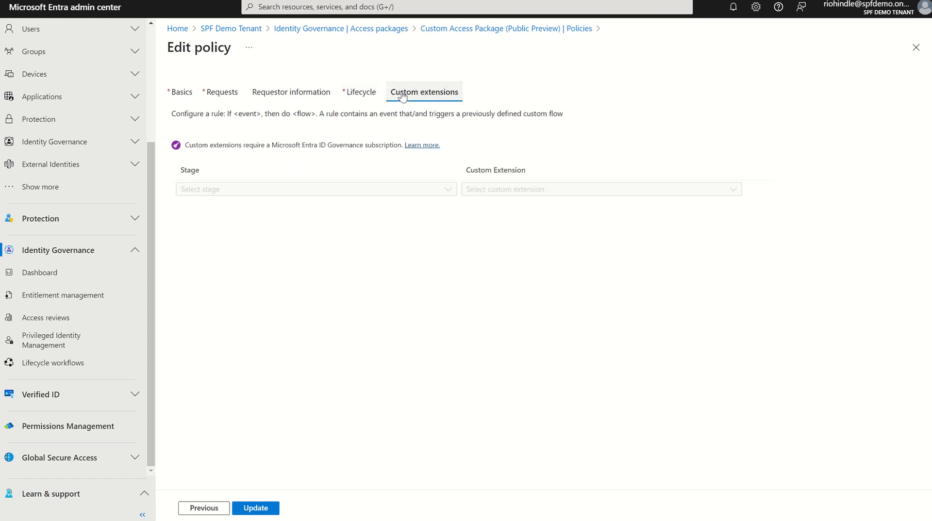
{"action": "left_click", "coordinate": [365, 97]}
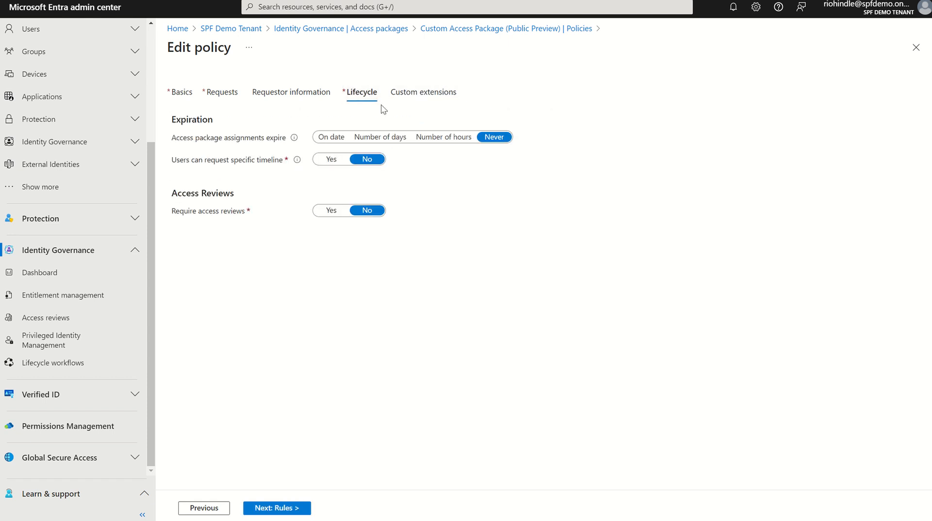
Leave the policy editor without updating and view the catalogs in entitlement management
{"action": "left_click", "coordinate": [231, 29]}
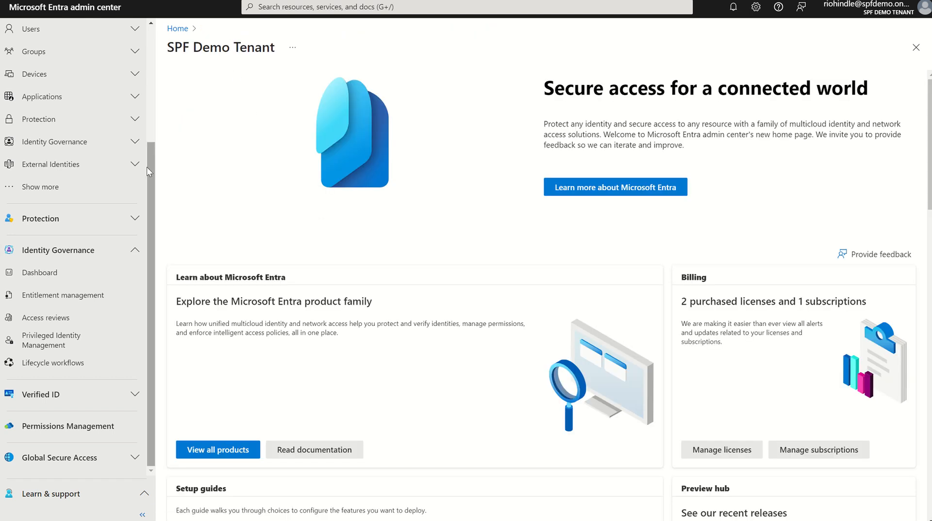
{"action": "left_click", "coordinate": [57, 297]}
{"action": "left_click", "coordinate": [210, 173]}
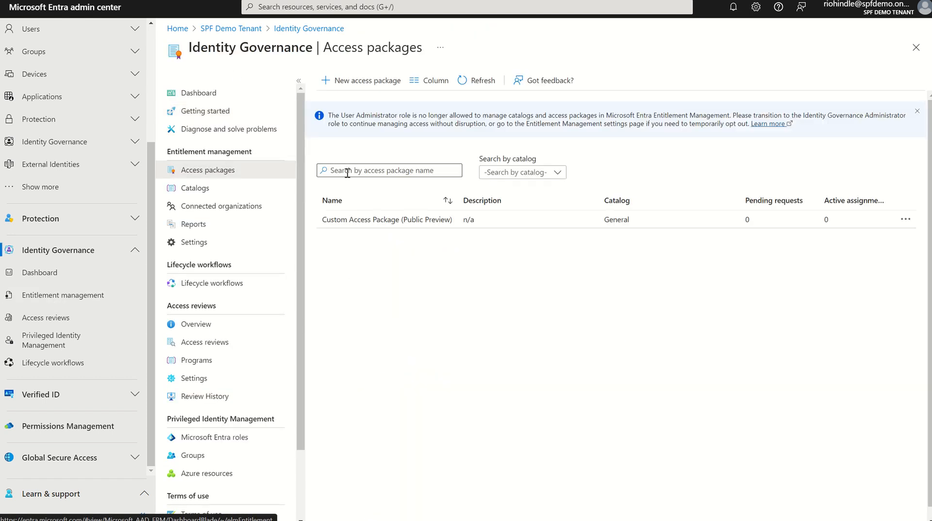
{"action": "left_click", "coordinate": [218, 195]}
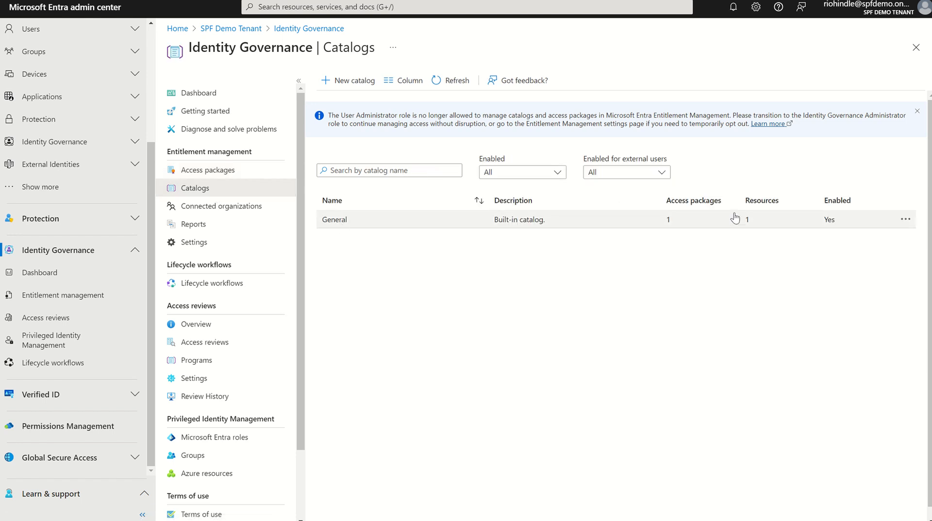
Reopen the Custom Access Package (Public Preview) and copy its My Access portal link
{"action": "left_click", "coordinate": [211, 180]}
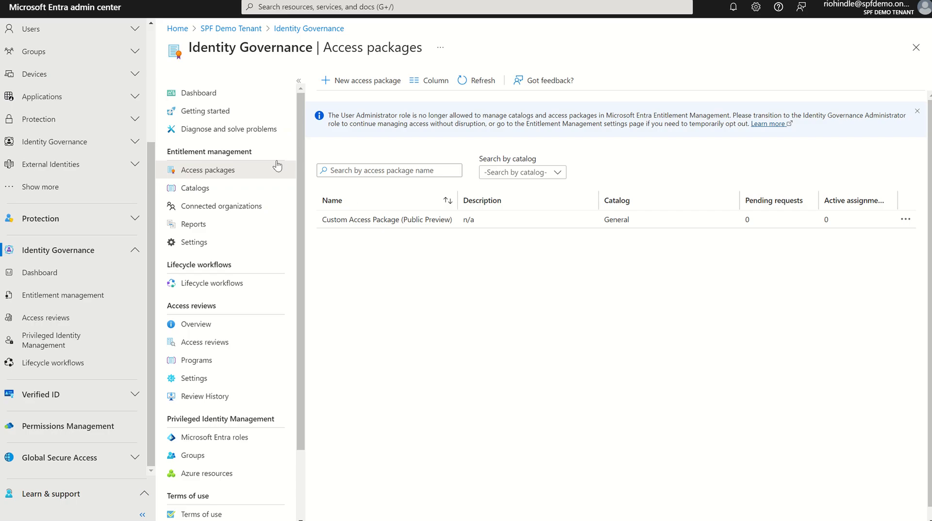
{"action": "left_click", "coordinate": [366, 219]}
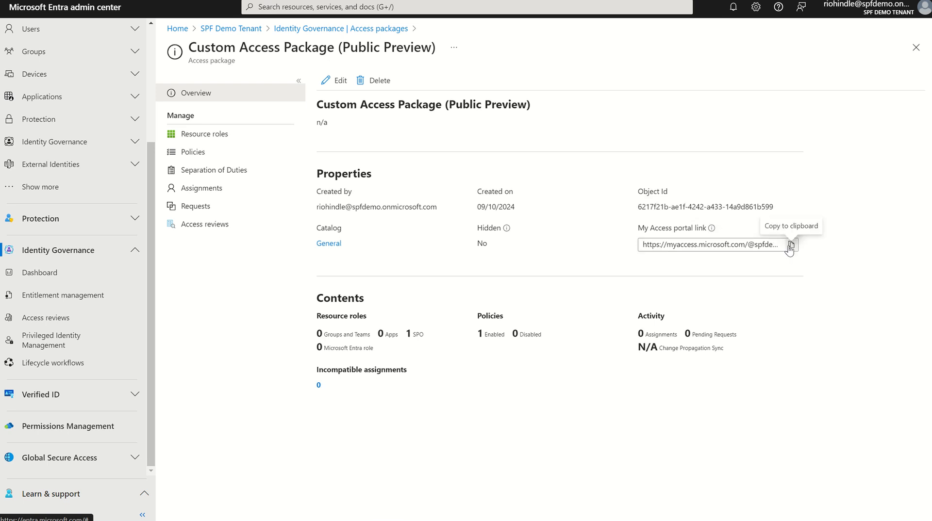
{"action": "left_click", "coordinate": [791, 245]}
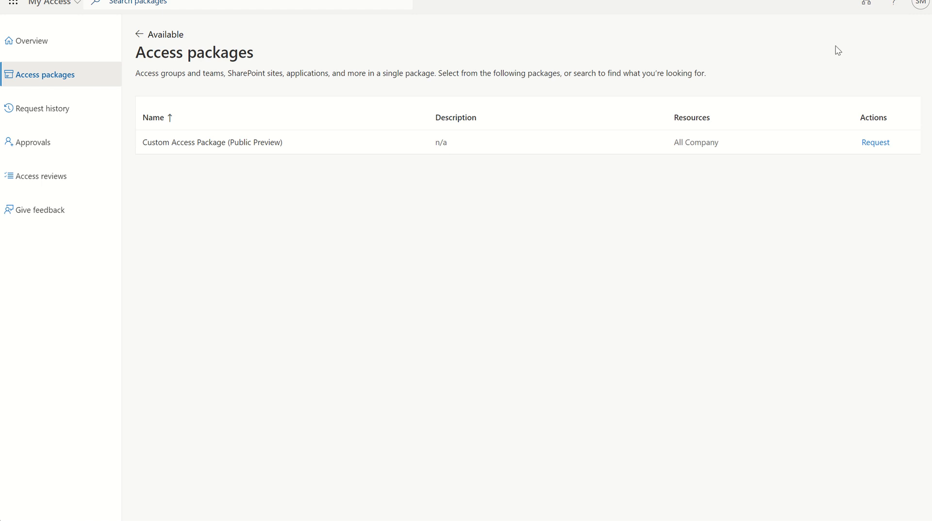
In the My Access portal, check the signed-in account and start a Custom Access Package (Public Preview) request for someone else, selecting the listed direct report
{"action": "left_click", "coordinate": [918, 7]}
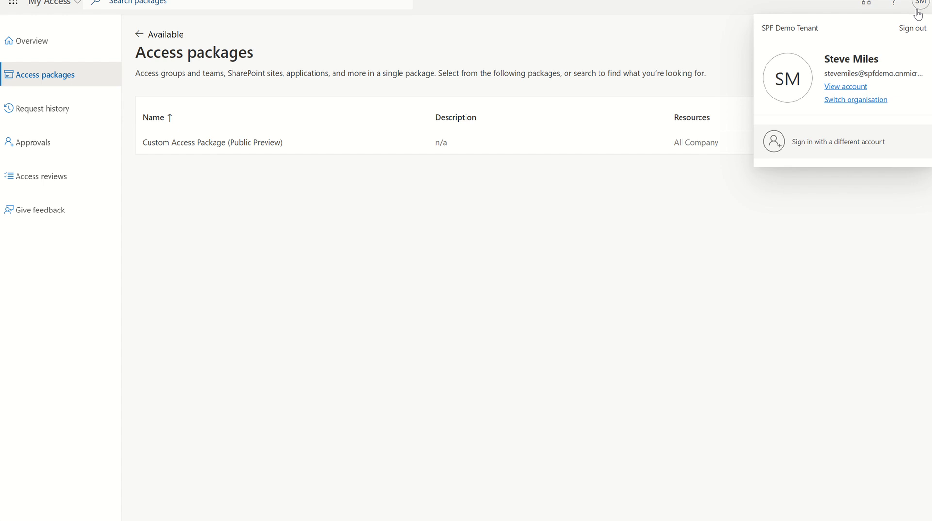
{"action": "left_click", "coordinate": [917, 11]}
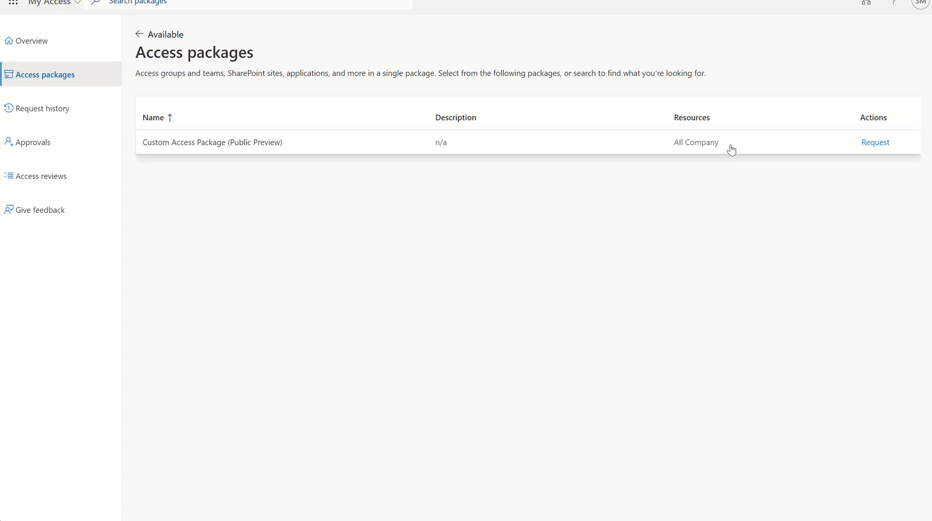
{"action": "left_click", "coordinate": [868, 145]}
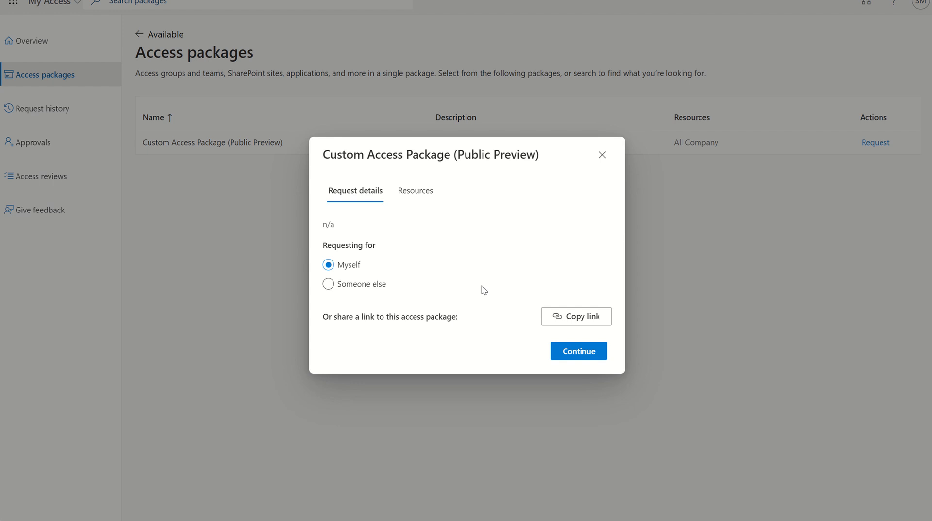
{"action": "left_click", "coordinate": [371, 291]}
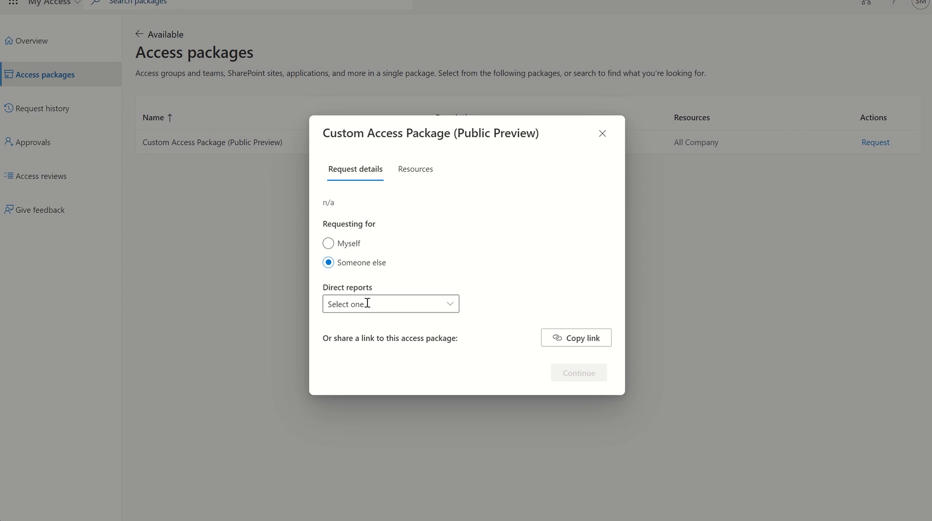
{"action": "left_click", "coordinate": [451, 310]}
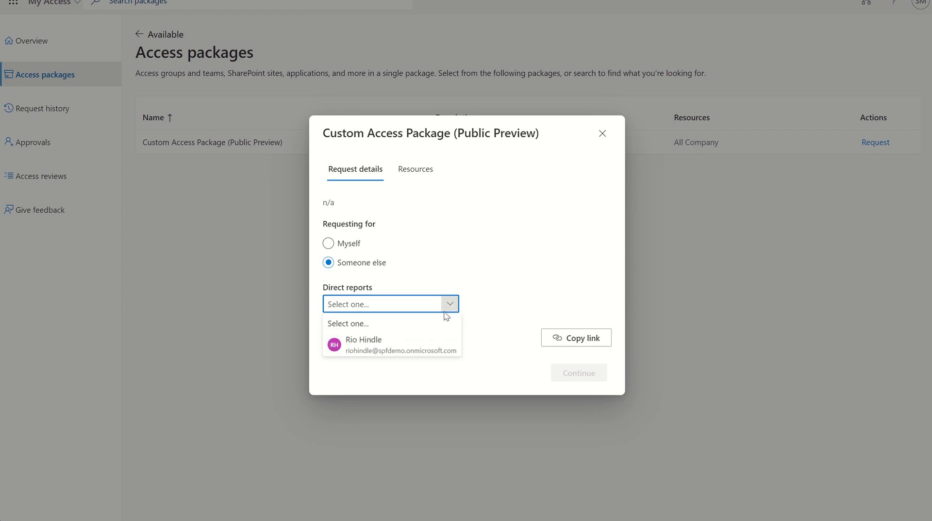
{"action": "left_click", "coordinate": [410, 343]}
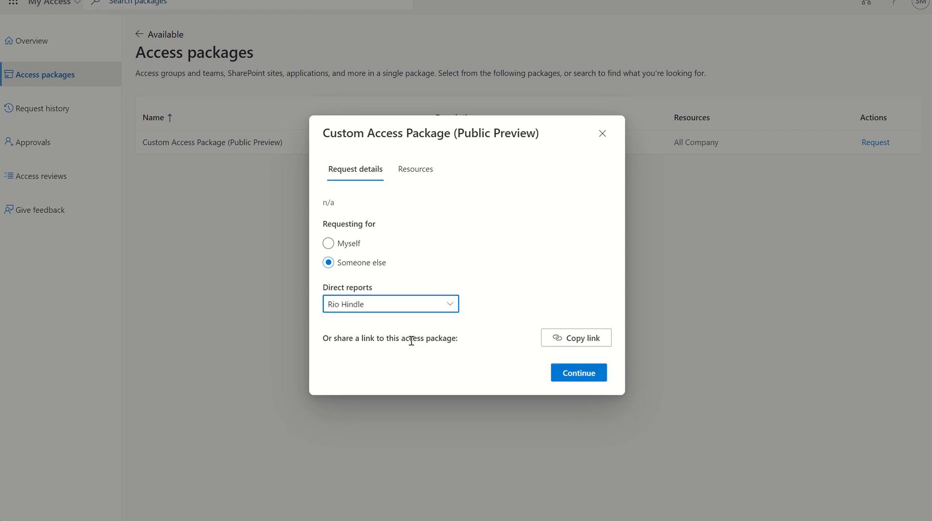